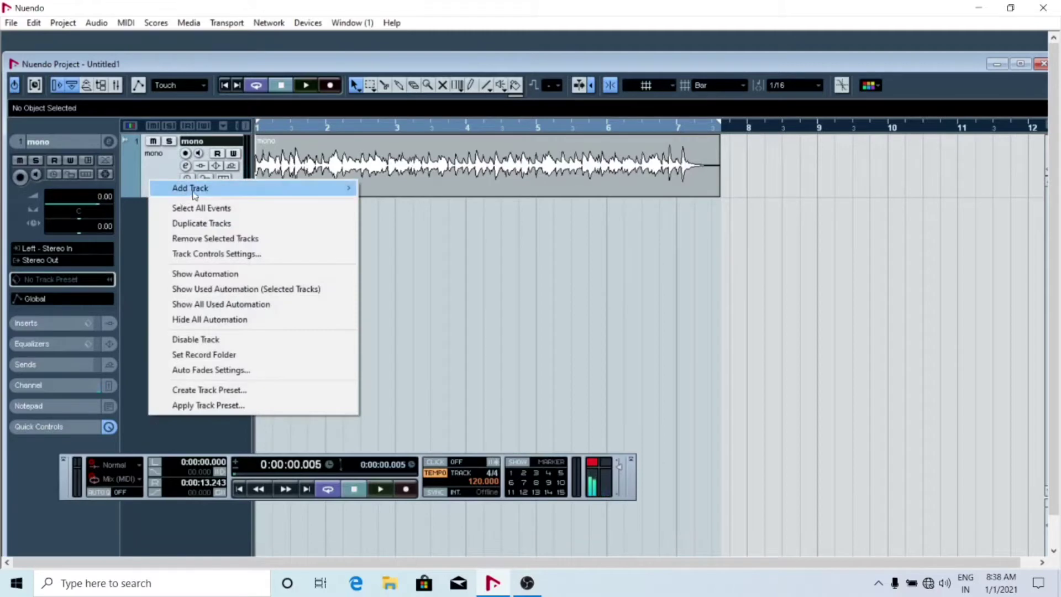
Duplicate the mono track and play both tracks together.
click(208, 223)
key(space)
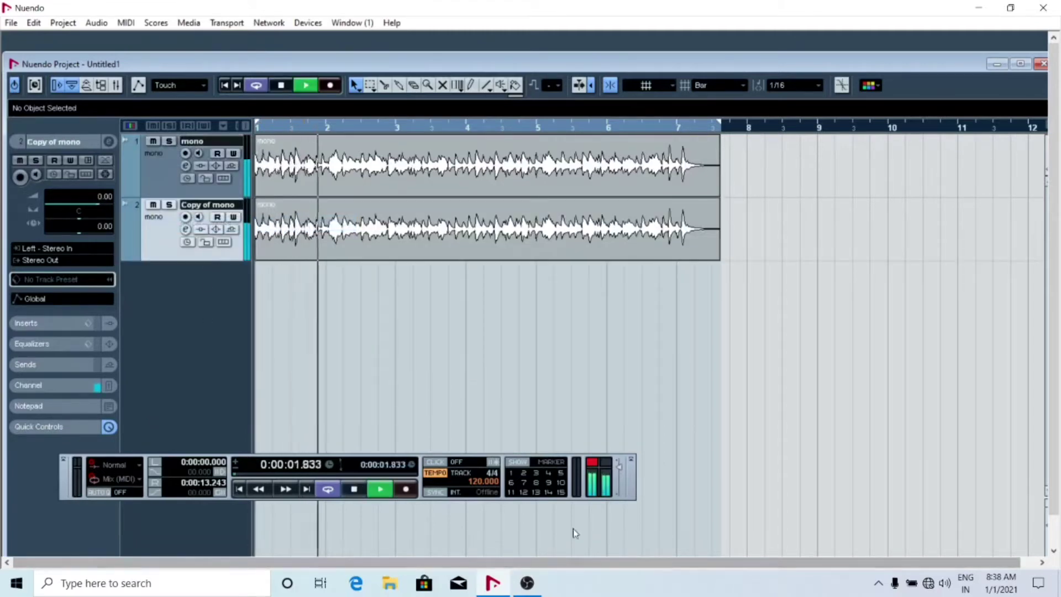
key(space)
Pan the mono track fully left and its copy fully right, and play them together.
click(157, 170)
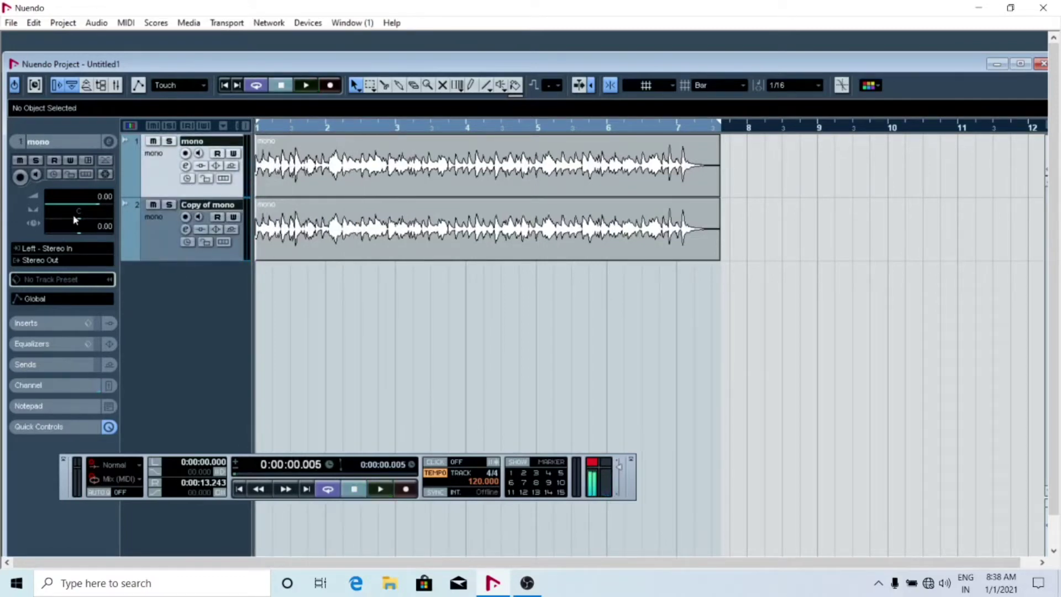
drag(67, 222, 126, 229)
click(159, 235)
key(space)
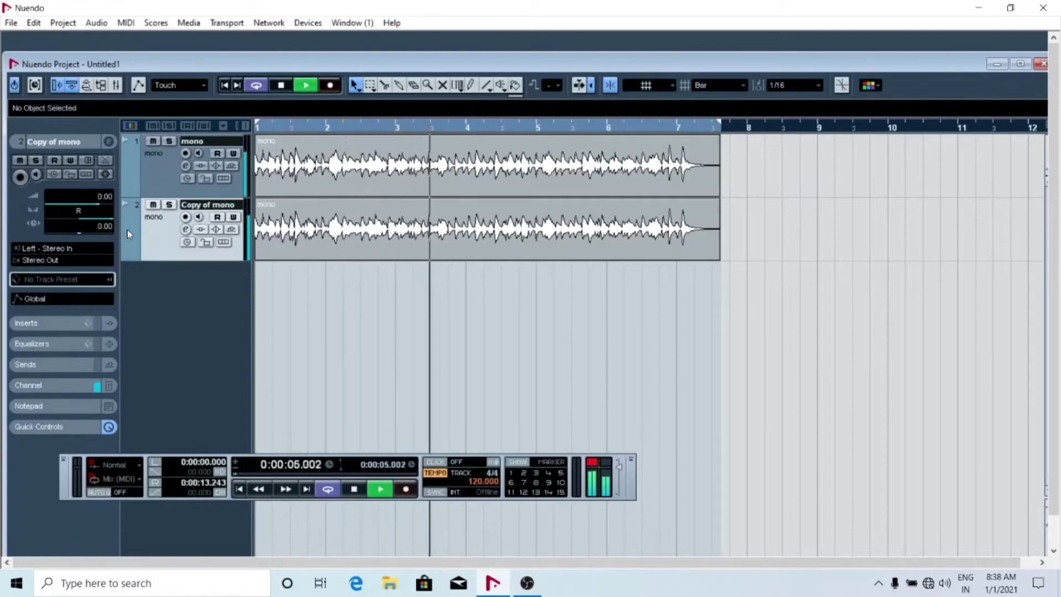
key(space)
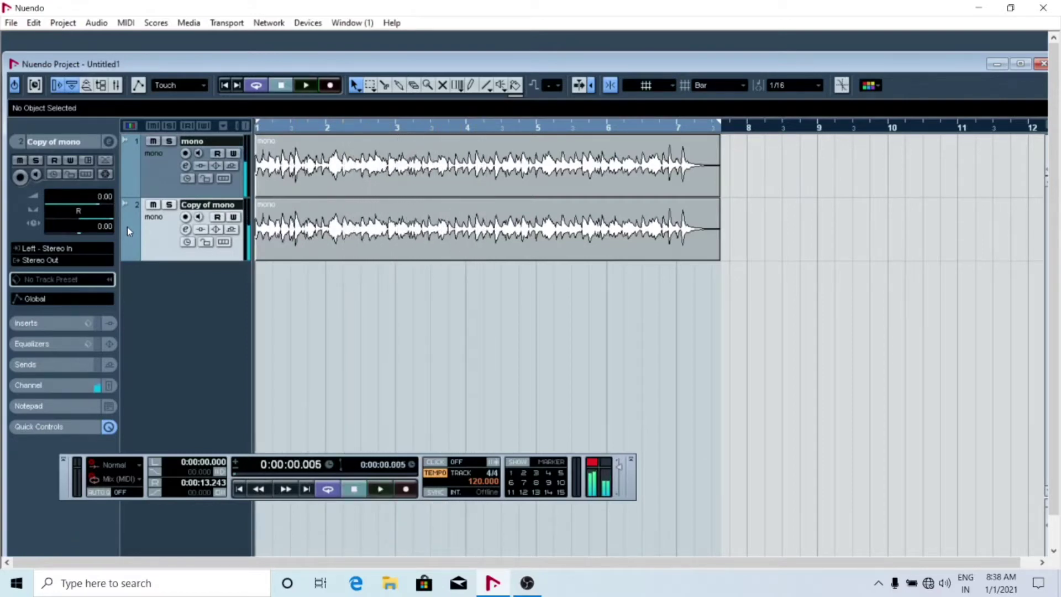
Turn off snapping and shift the copied track's audio event slightly later, to start at 1.1.1.1.
key(h)
key(h)
key(h)
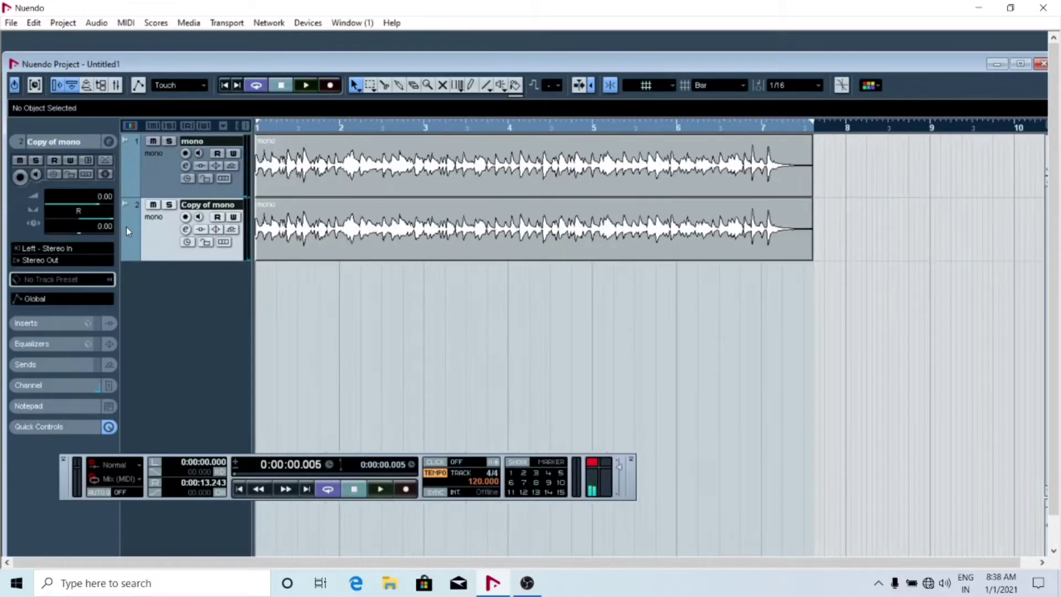
key(h)
key(h)
key(h)
key(h)
key(h)
key(h)
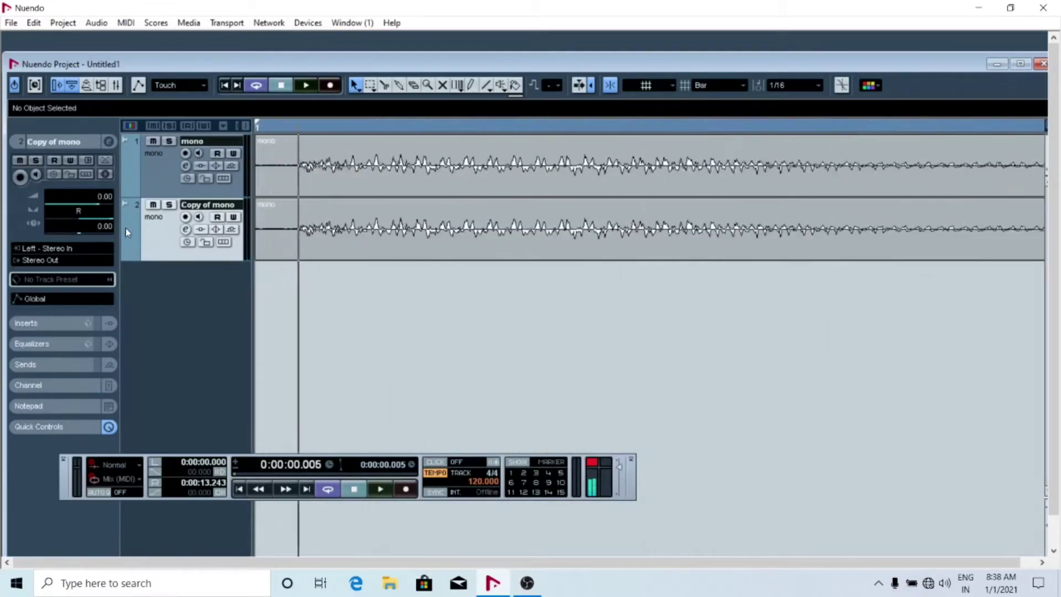
key(h)
key(h)
key(h)
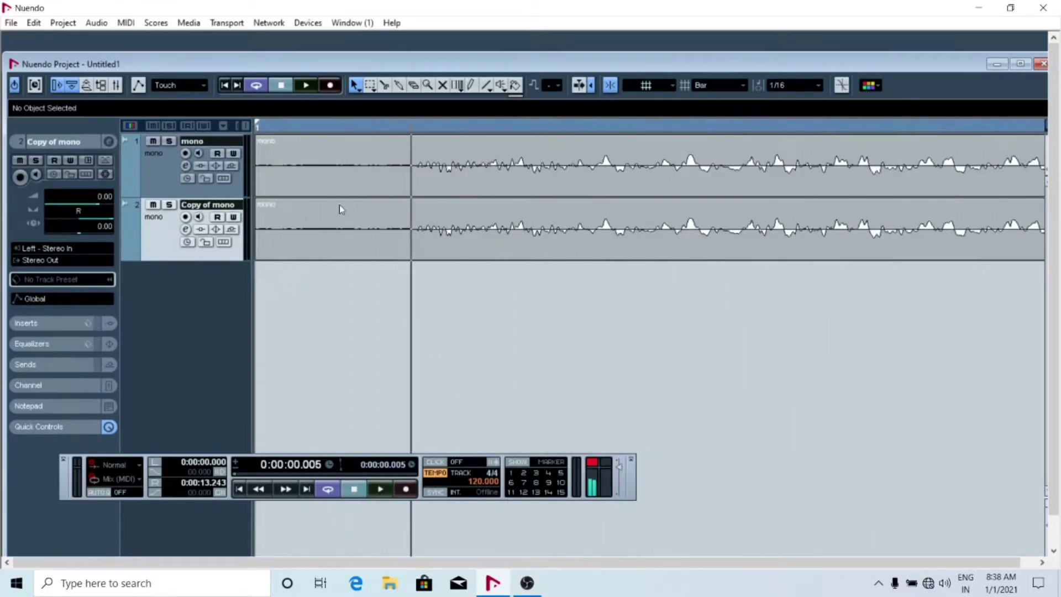
click(333, 211)
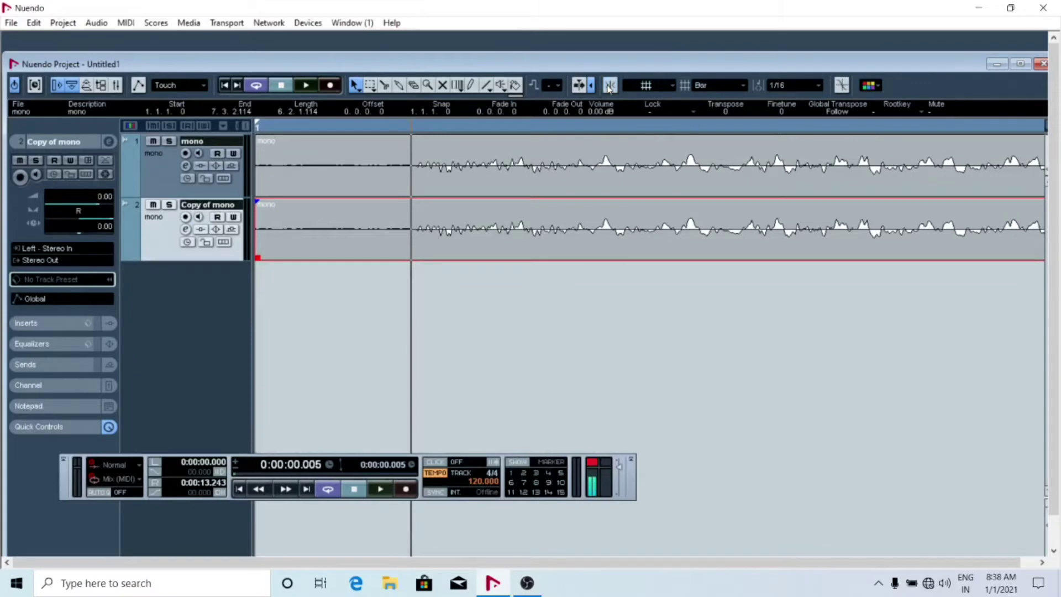
drag(420, 215, 429, 243)
Play the two panned tracks to hear the effect of the small offset.
key(g)
key(g)
key(g)
key(h)
key(h)
key(h)
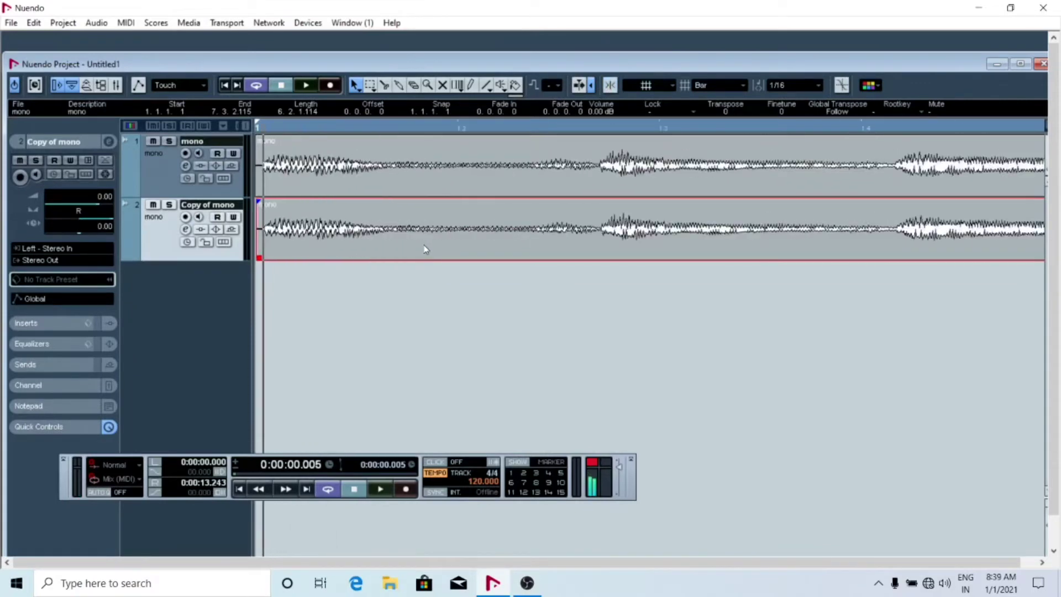
key(space)
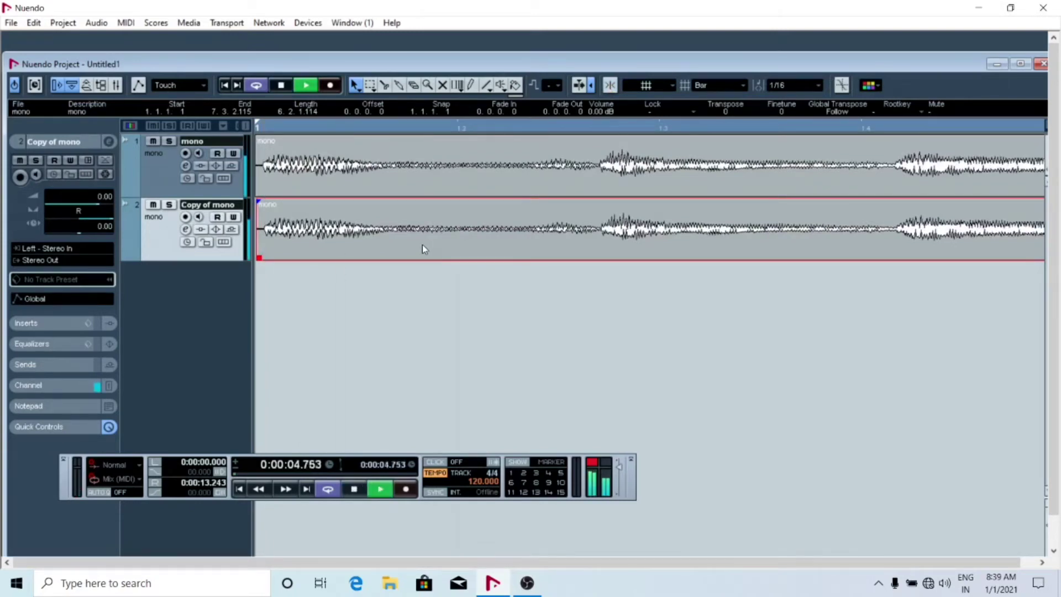
key(space)
Audition the copied track's audio event starting at 1.1.1.3 and 1.1.1.8, and move it back to start at 1.1.1.2.
drag(303, 207, 308, 210)
key(space)
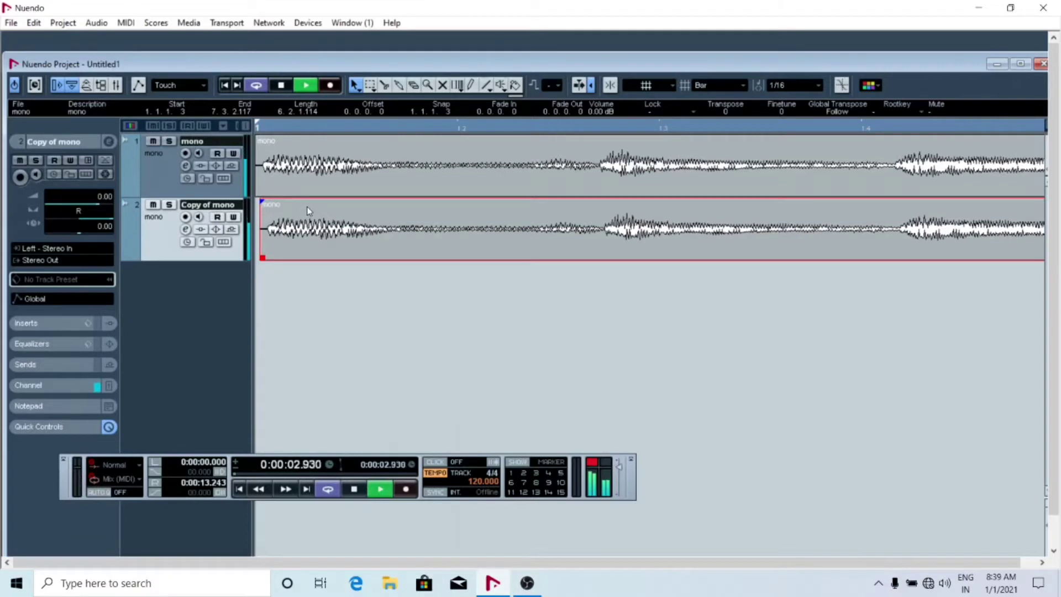
drag(306, 207, 317, 211)
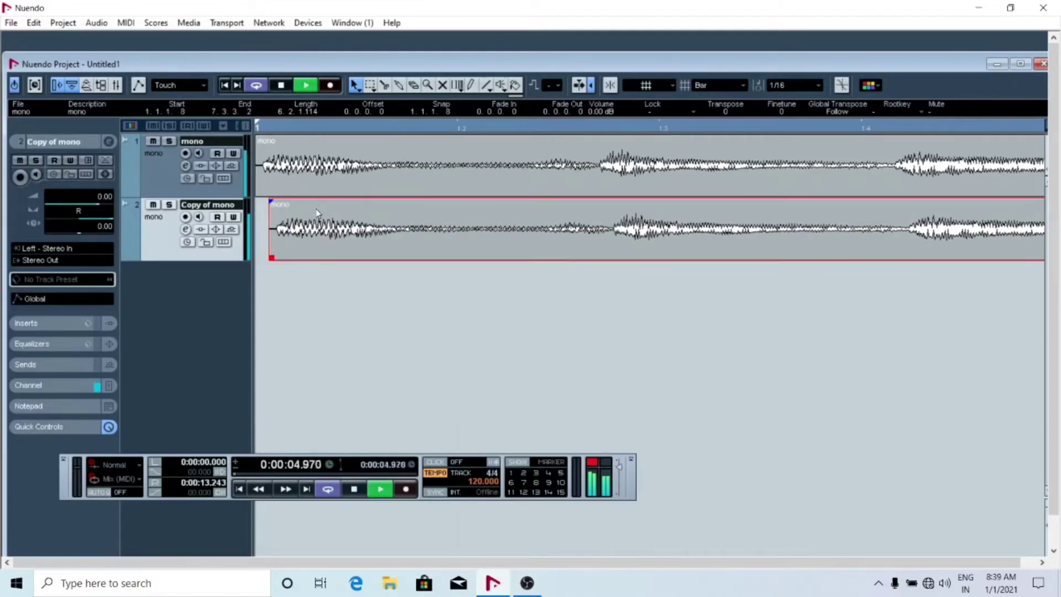
key(space)
key(space)
key(space)
drag(317, 212, 304, 207)
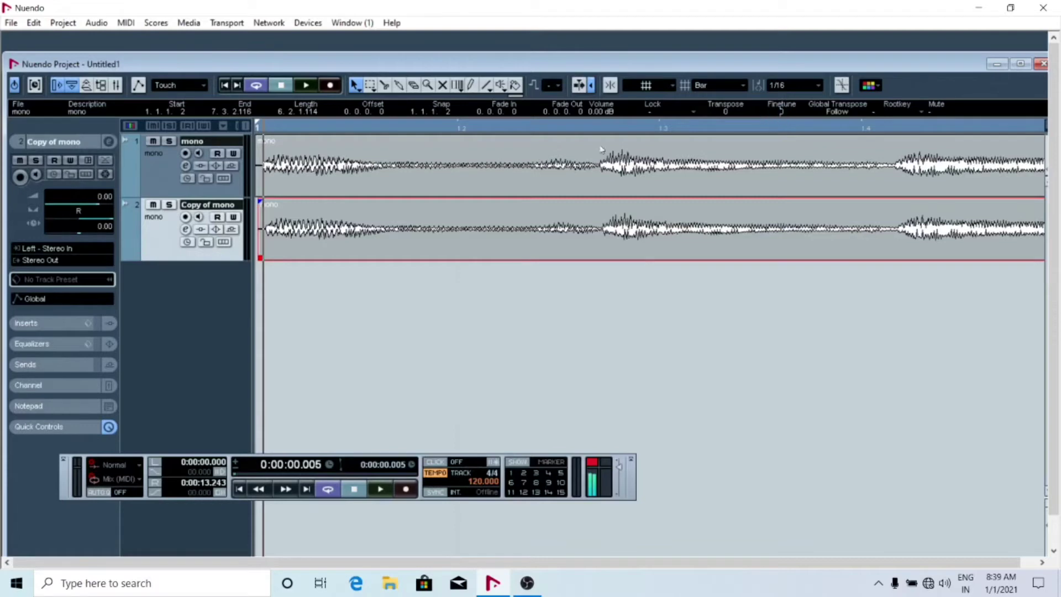
Open Pitch Shift processing for the copied track's audio event and set the transpose to 0 semitones.
right_click(344, 236)
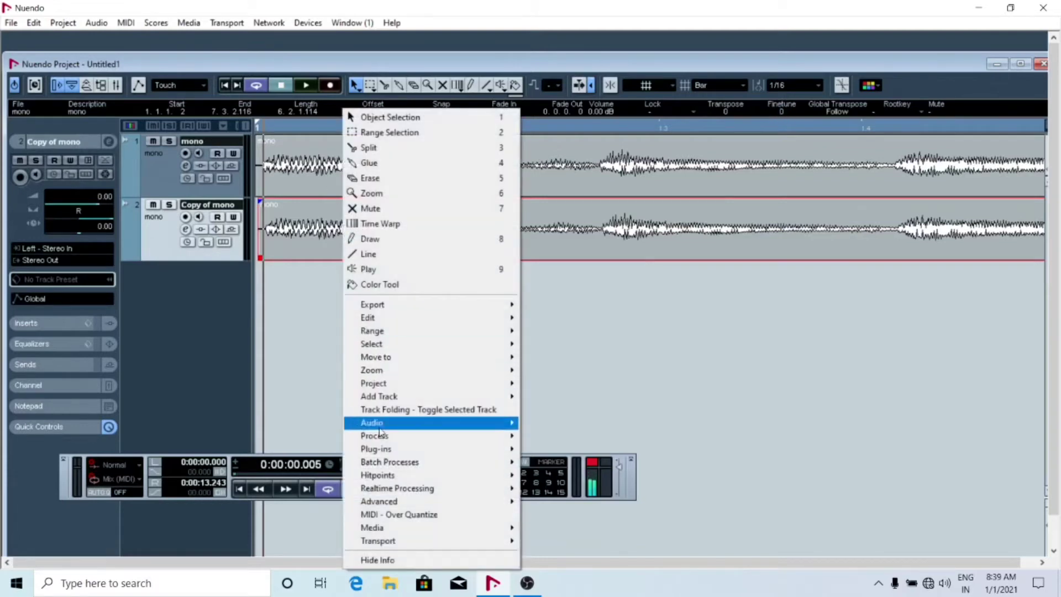
mouse_move(403, 437)
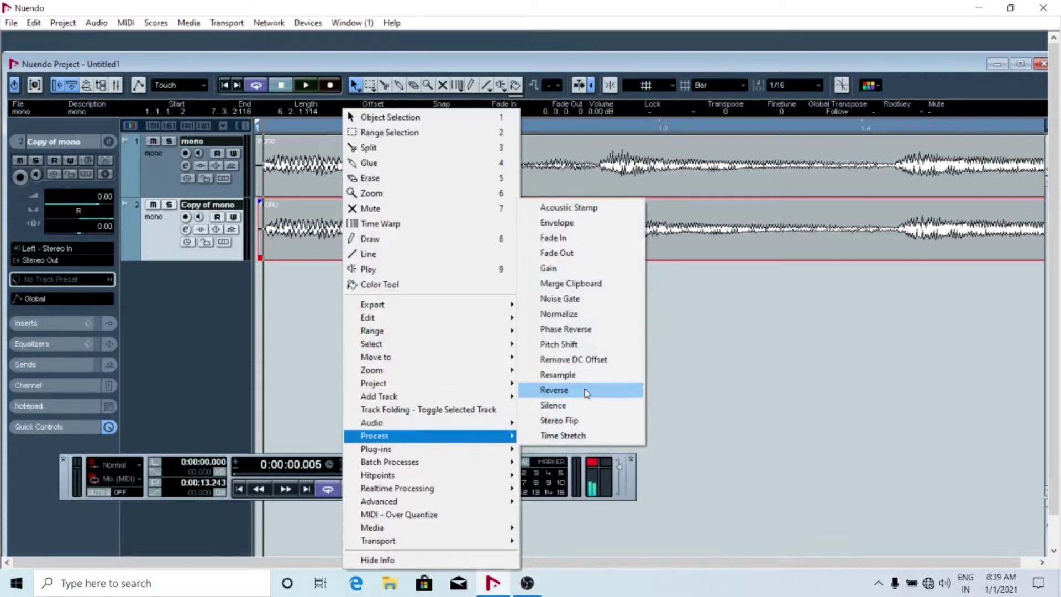
click(597, 344)
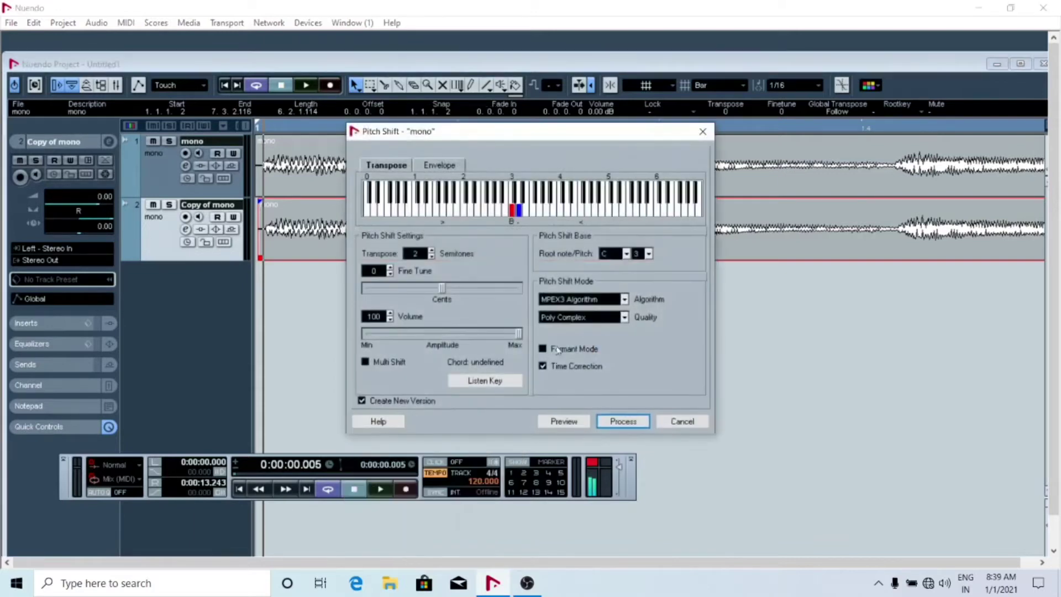
click(432, 257)
click(432, 257)
click(431, 250)
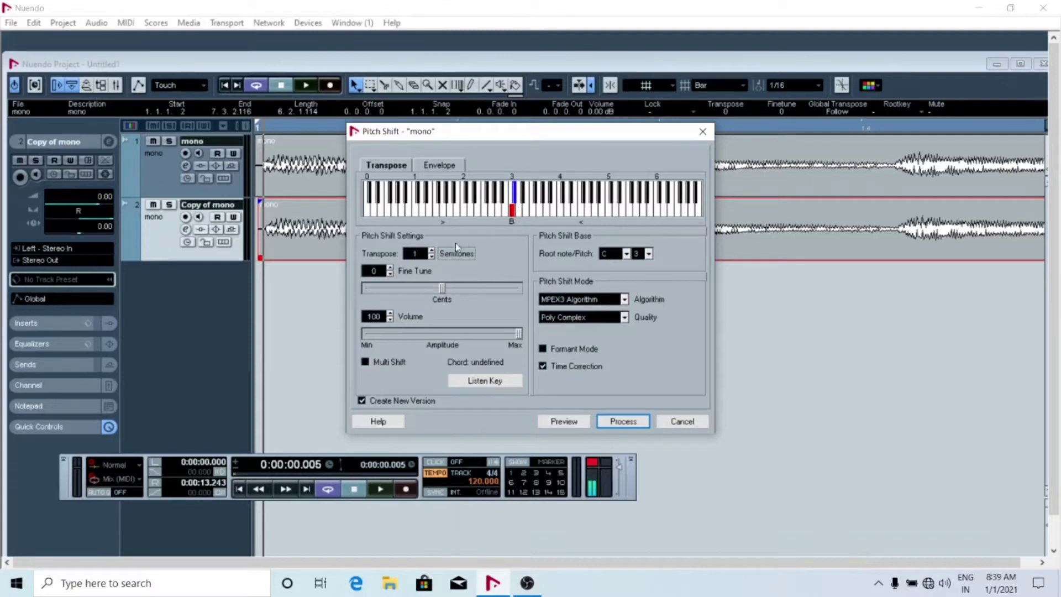
click(432, 251)
click(432, 251)
click(432, 256)
click(432, 256)
click(432, 256)
Process the pitch shift with the fine tune raised by a few cents, and play the result.
click(391, 269)
click(391, 268)
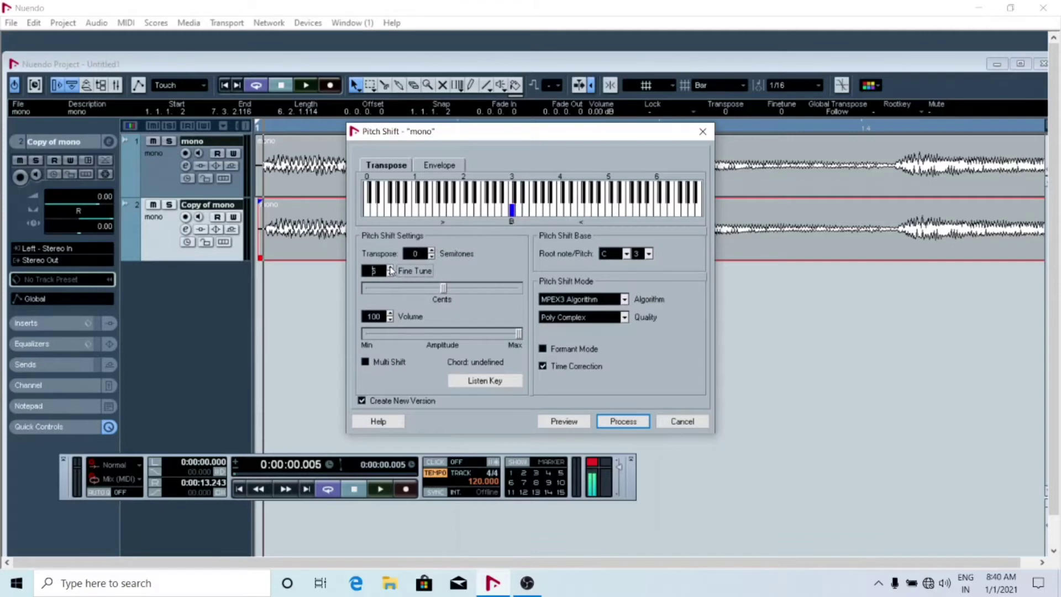
click(621, 421)
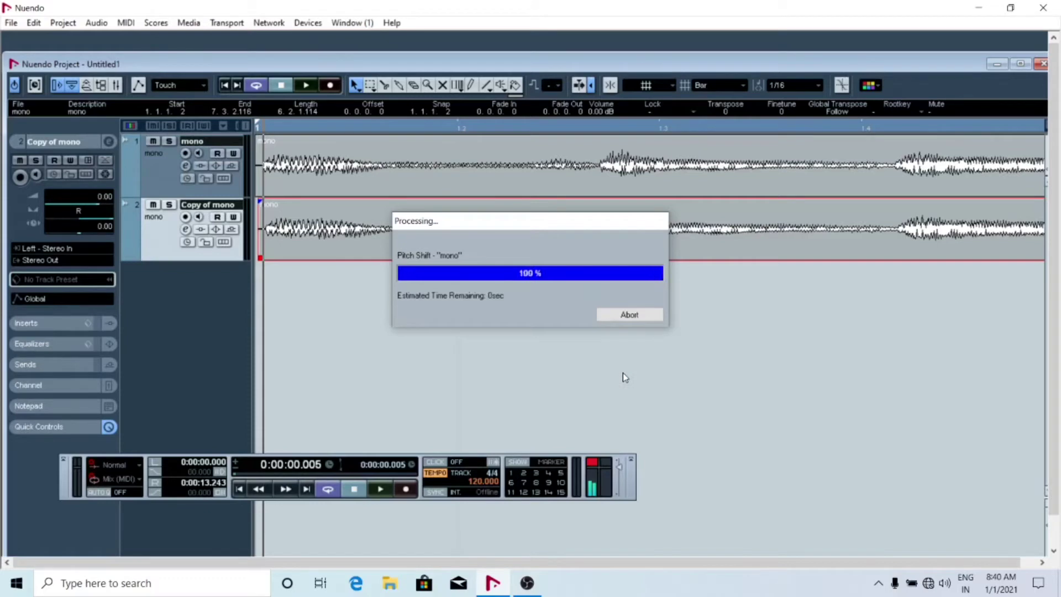
key(space)
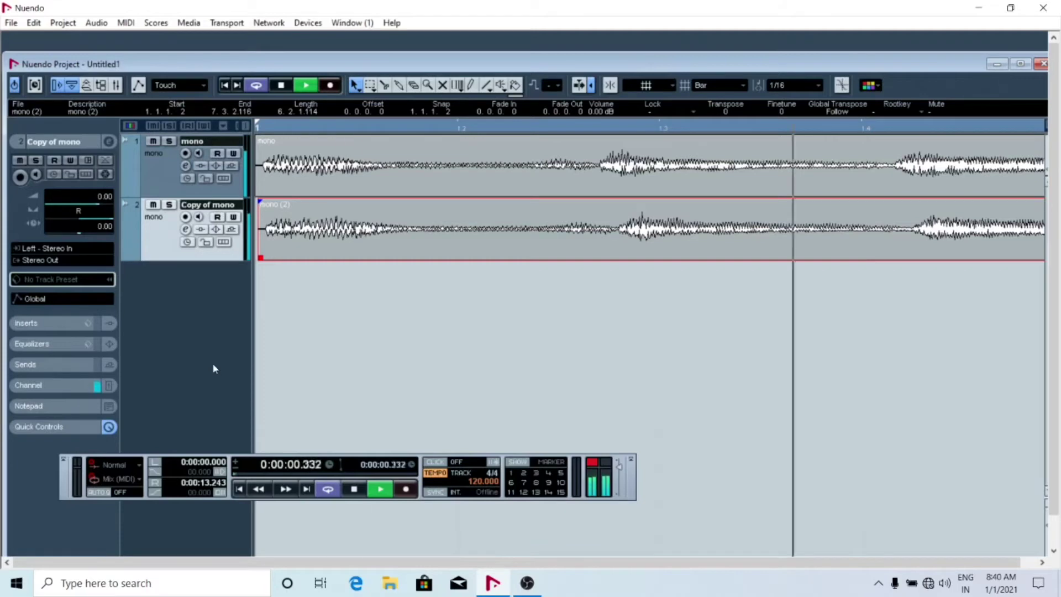
key(space)
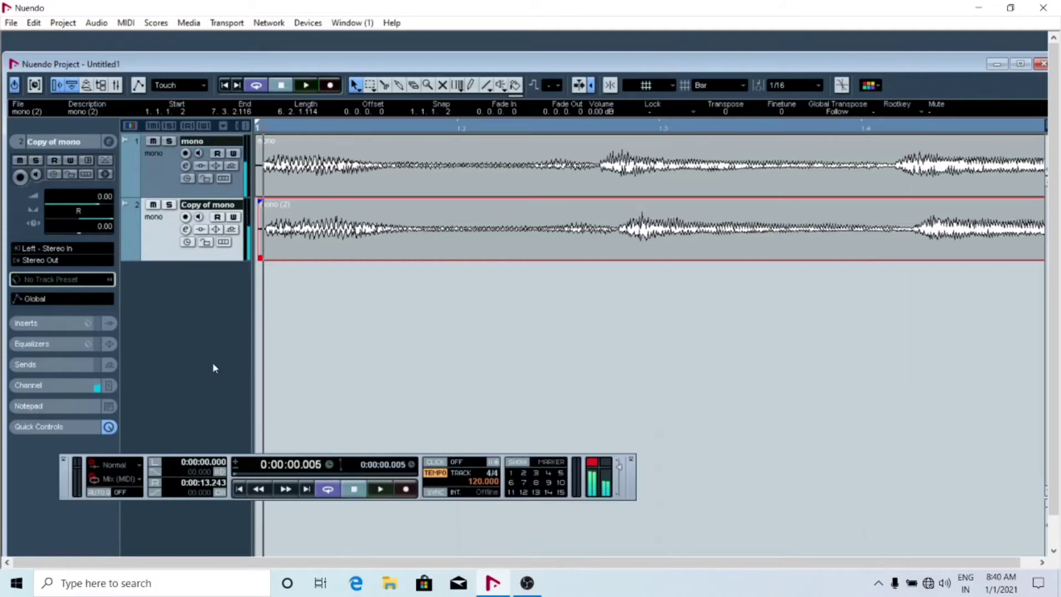
Undo the pitch shift, the event moves and the track duplication, leaving only the original mono track.
key(ctrl+z)
key(ctrl+z)
key(ctrl+z)
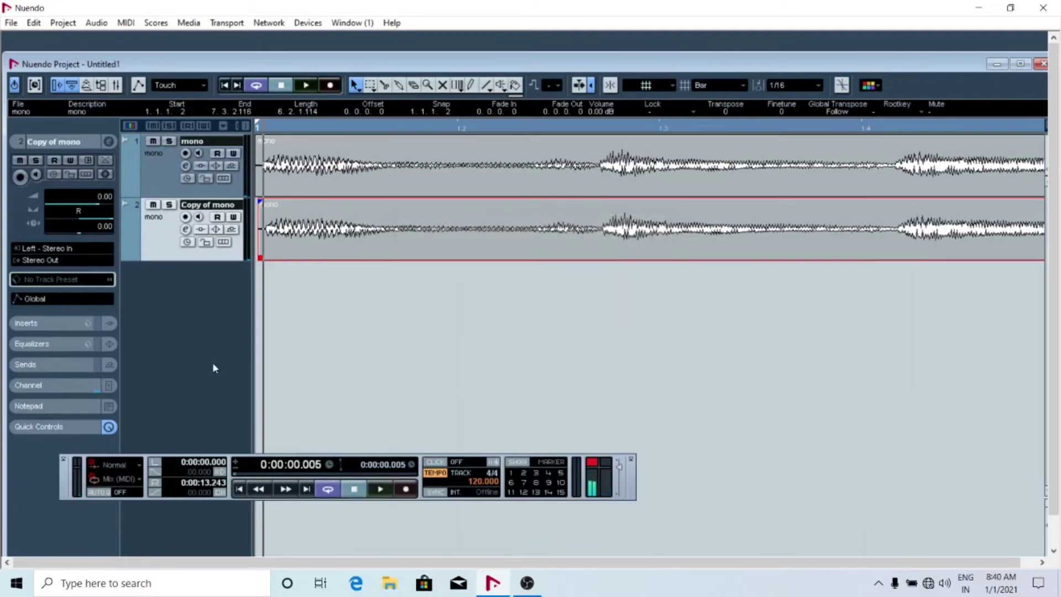
key(ctrl+z)
key(ctrl+z)
key(ctrl+z)
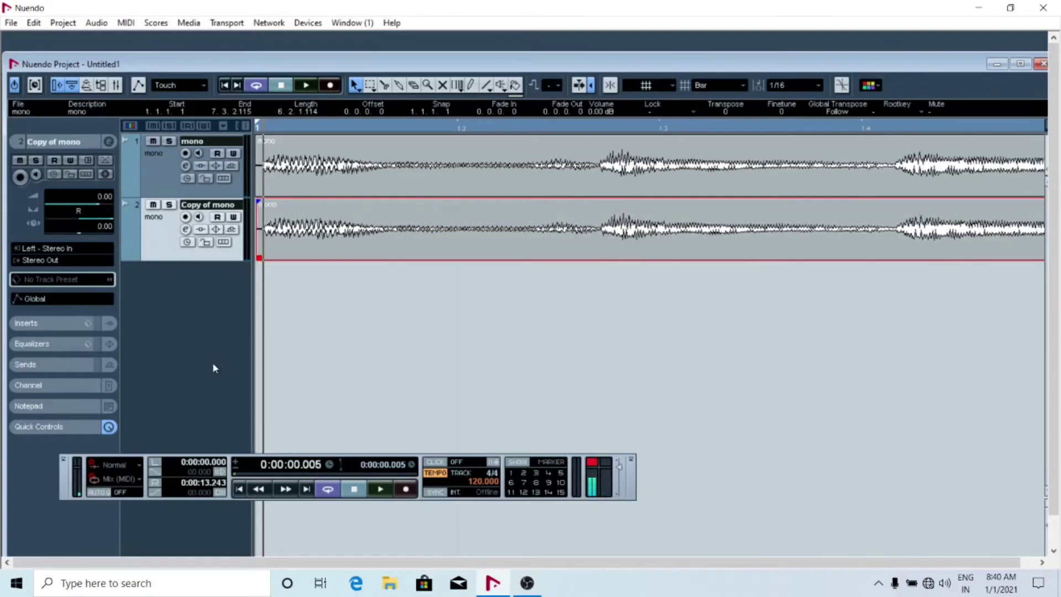
key(ctrl+z)
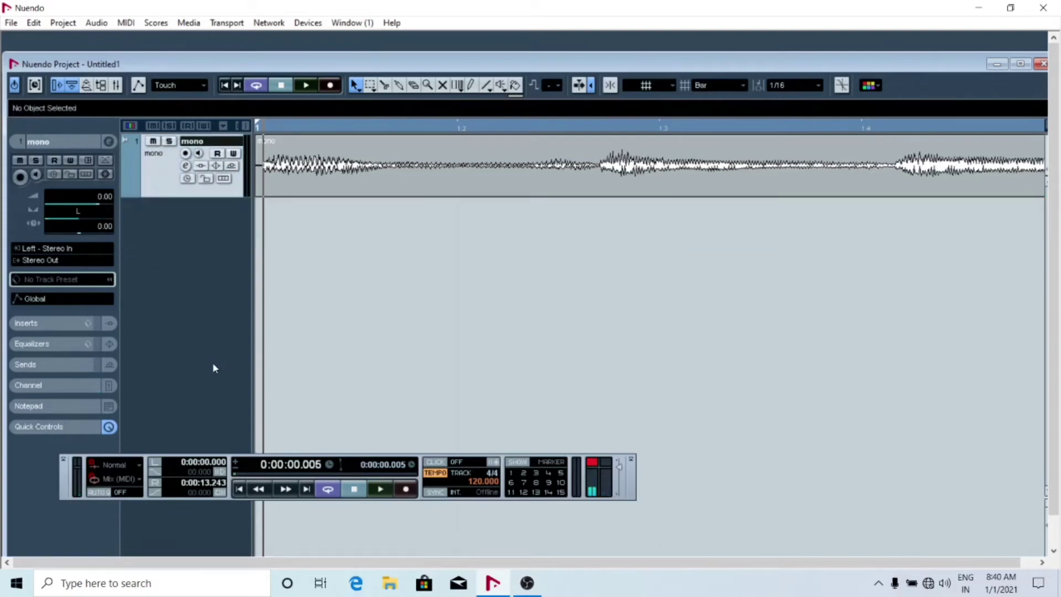
Duplicate the left-panned mono track again and play both identical tracks.
right_click(160, 174)
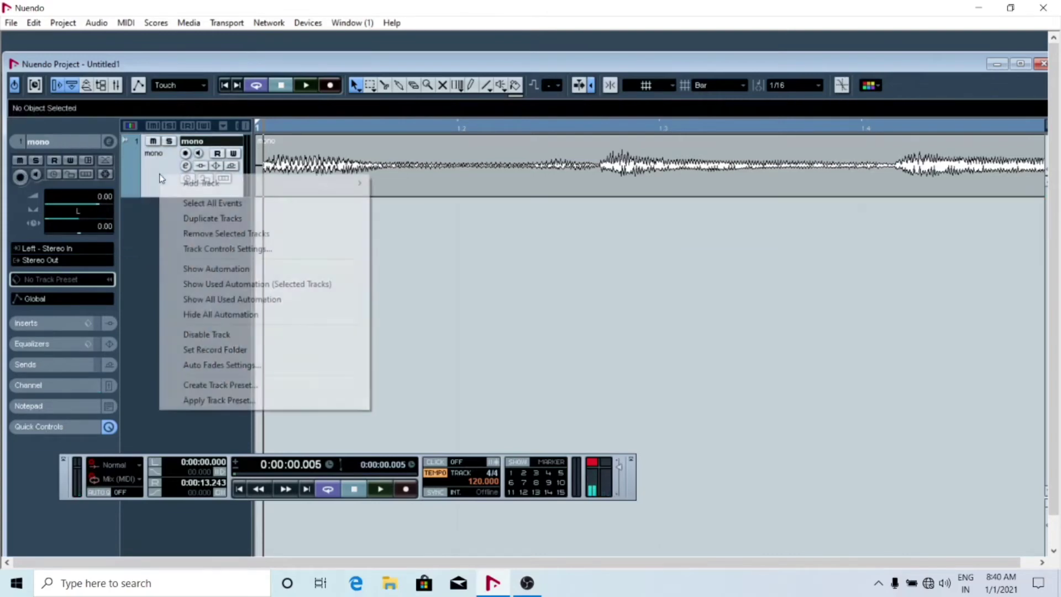
click(214, 219)
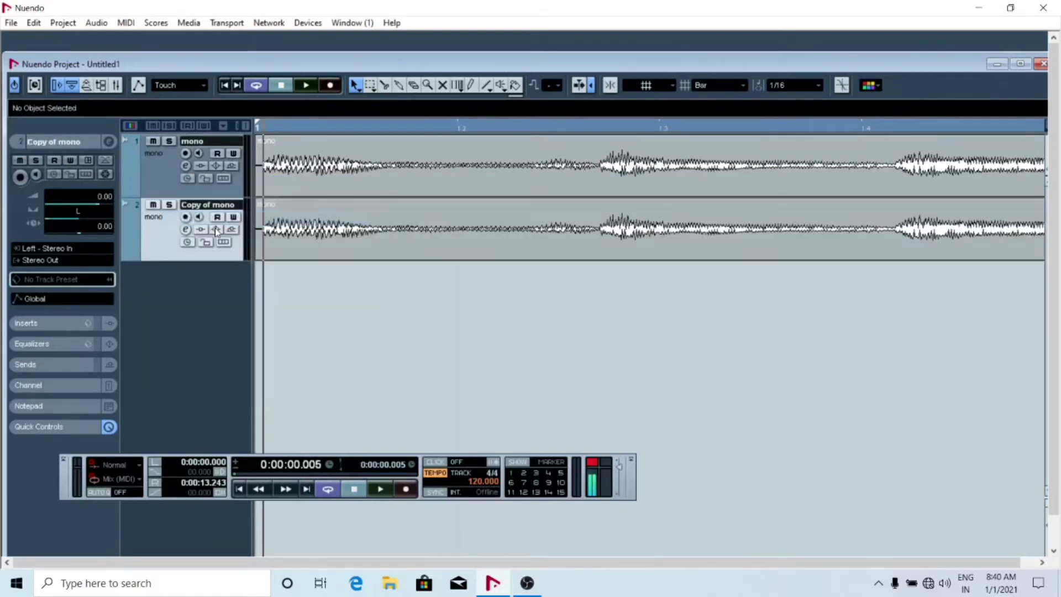
key(space)
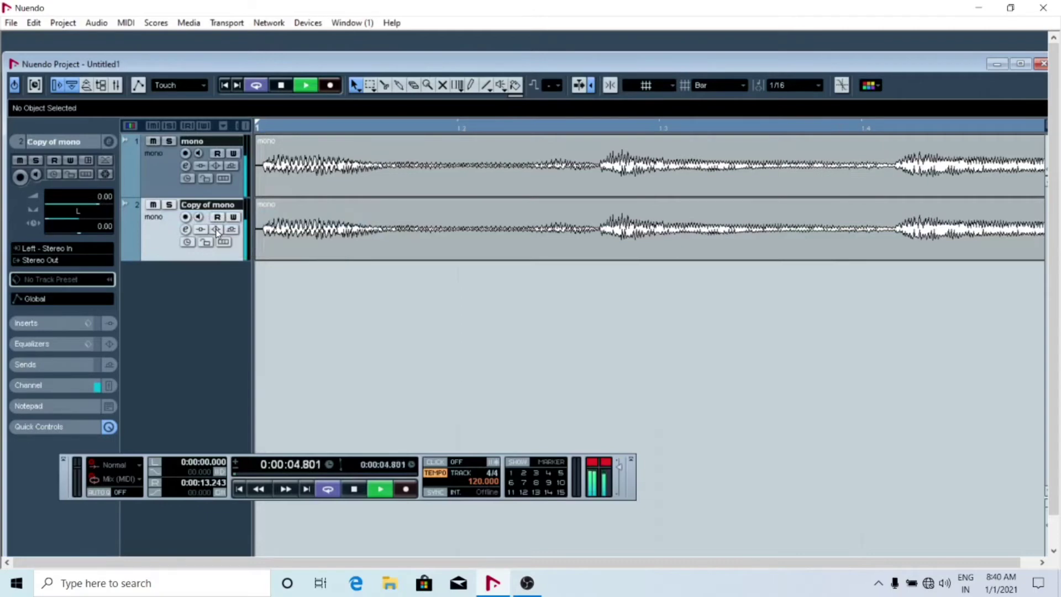
key(space)
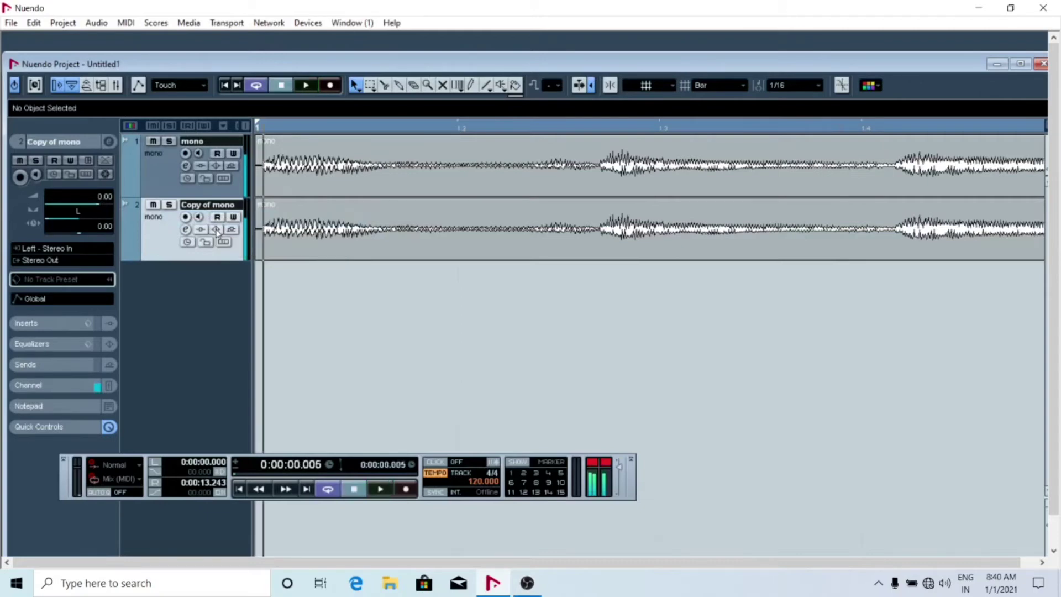
Reset the pan of both the copied and the original track to centre, and play them.
ctrl+click(88, 220)
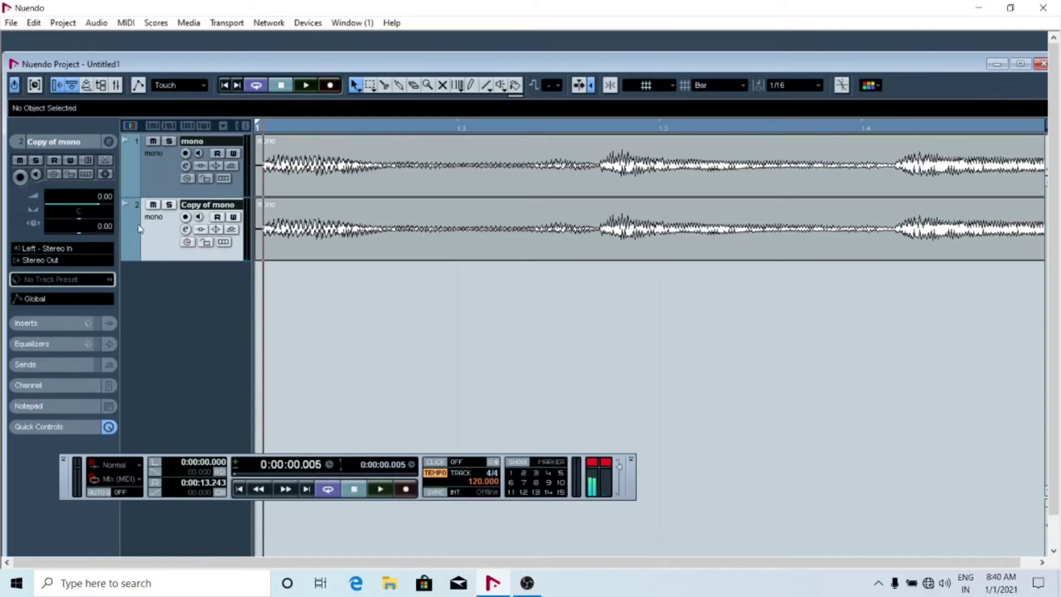
click(154, 183)
ctrl+click(81, 224)
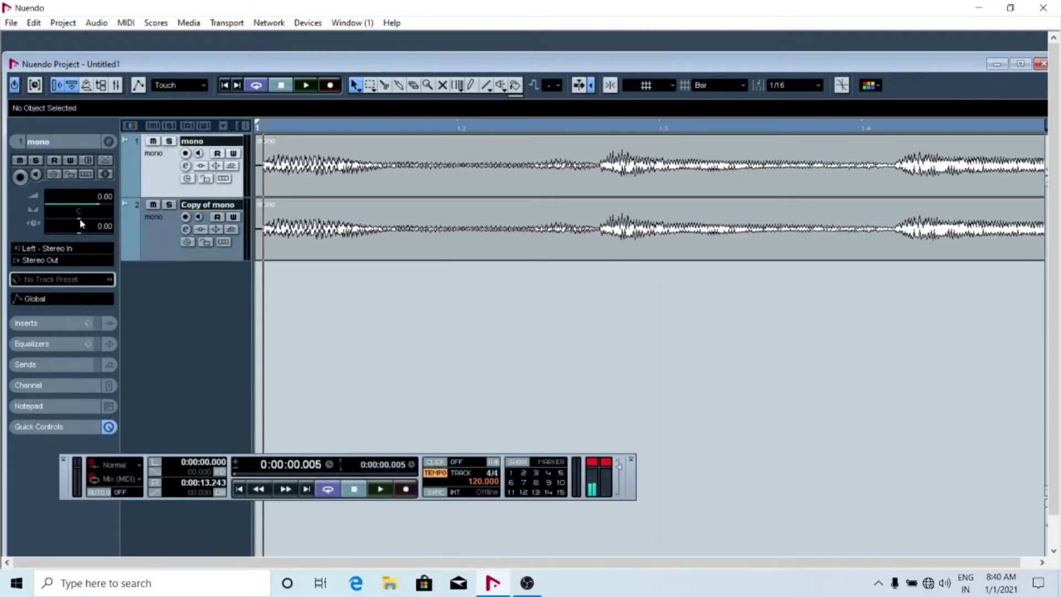
key(space)
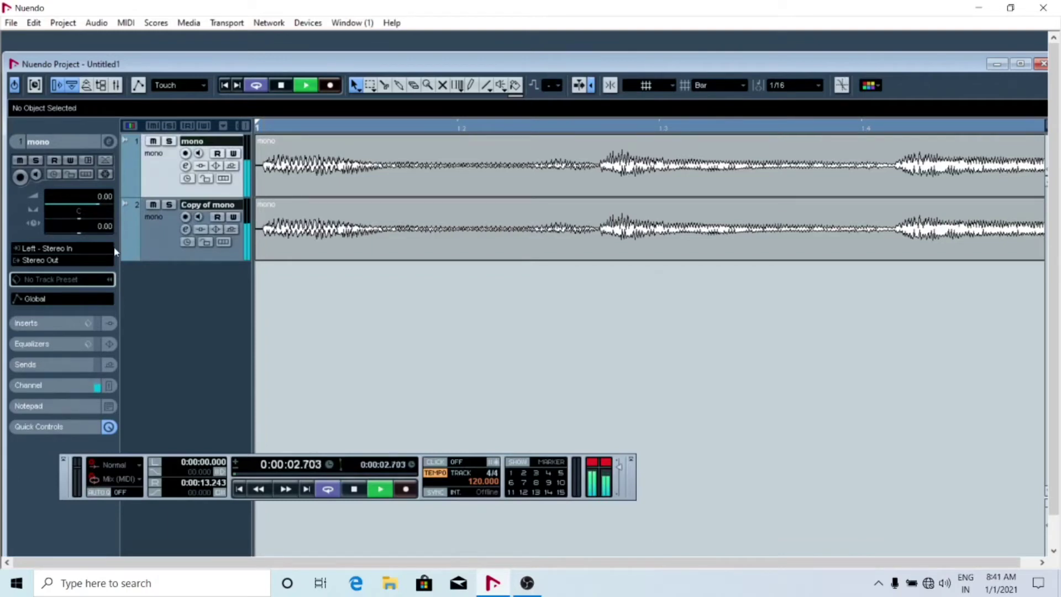
key(space)
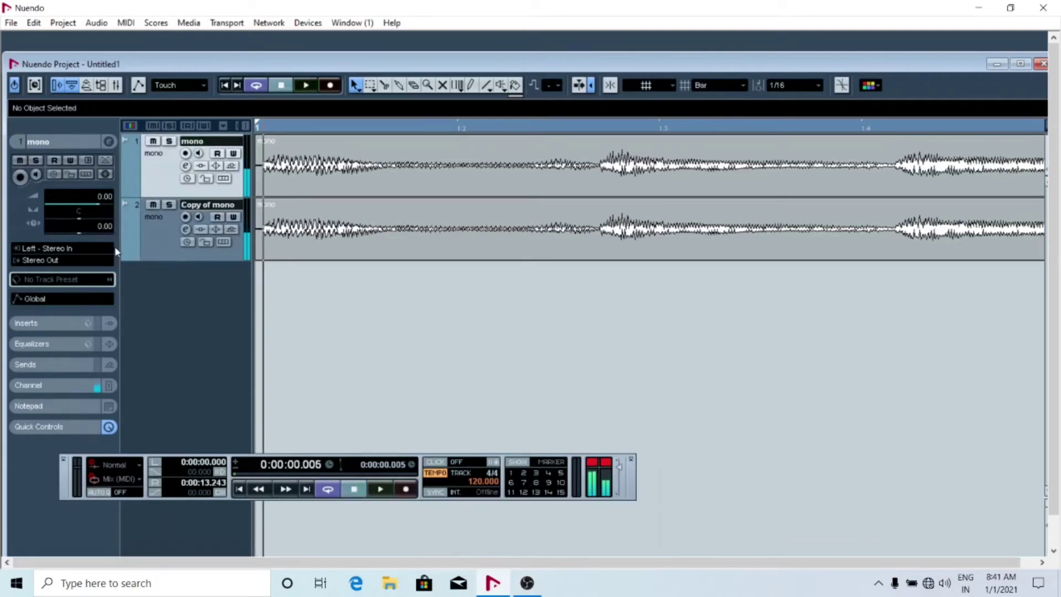
Enlarge the heights of the mono track and its copy to compare their waveforms at the start of the audio.
key(h)
key(h)
key(h)
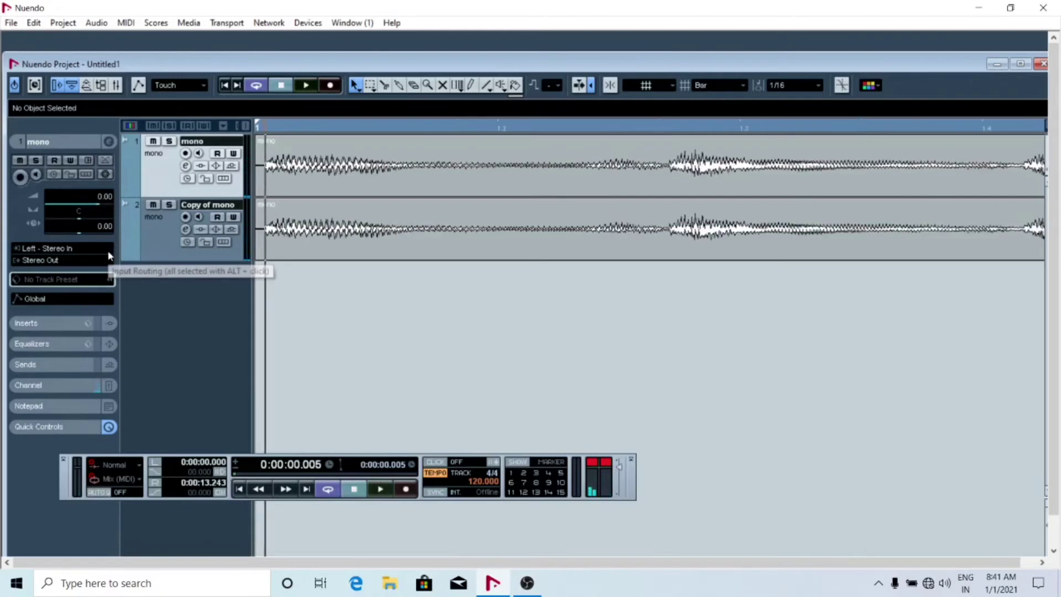
key(h)
key(h)
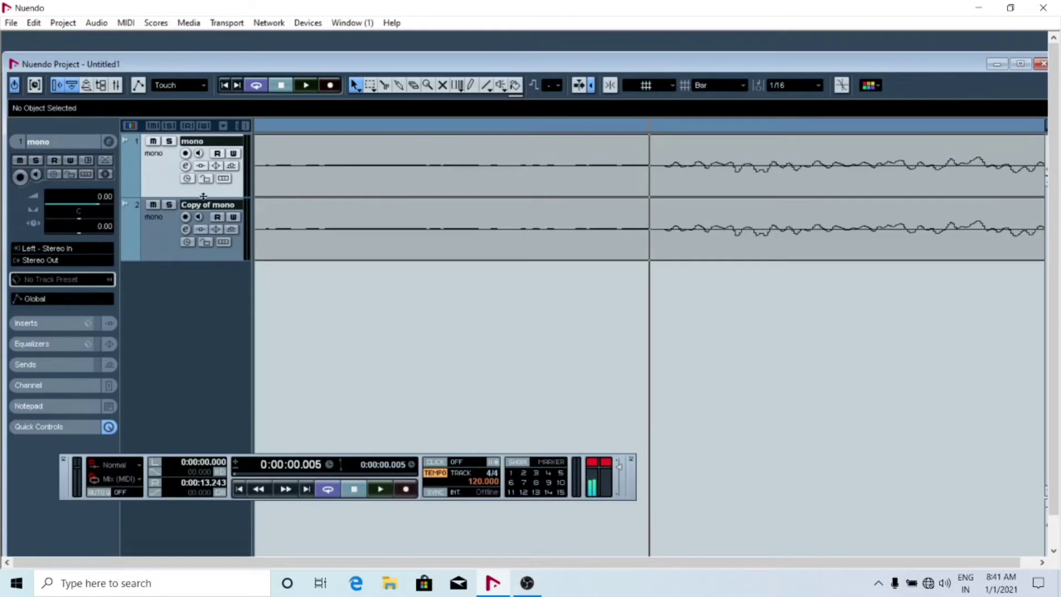
drag(203, 203, 195, 271)
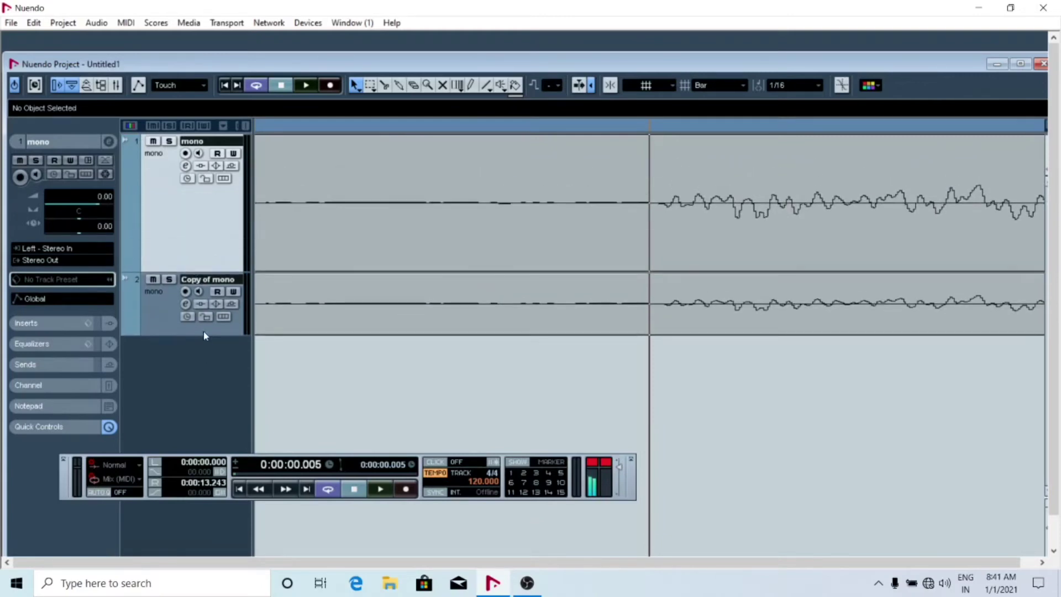
drag(199, 335, 210, 404)
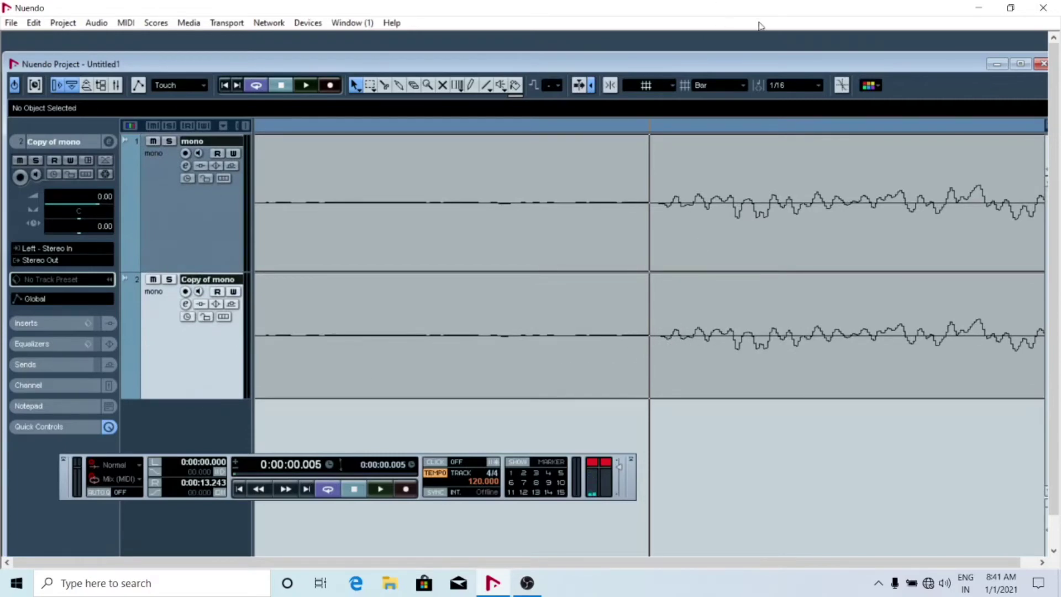
Apply Phase Reverse to the audio event on the copied mono track.
click(526, 302)
right_click(526, 302)
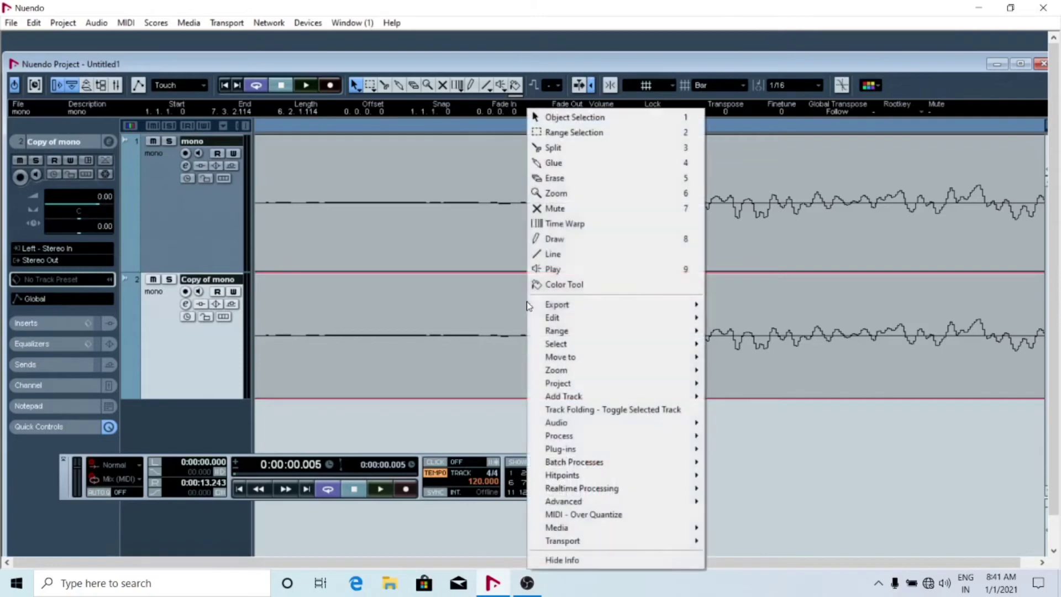
mouse_move(601, 449)
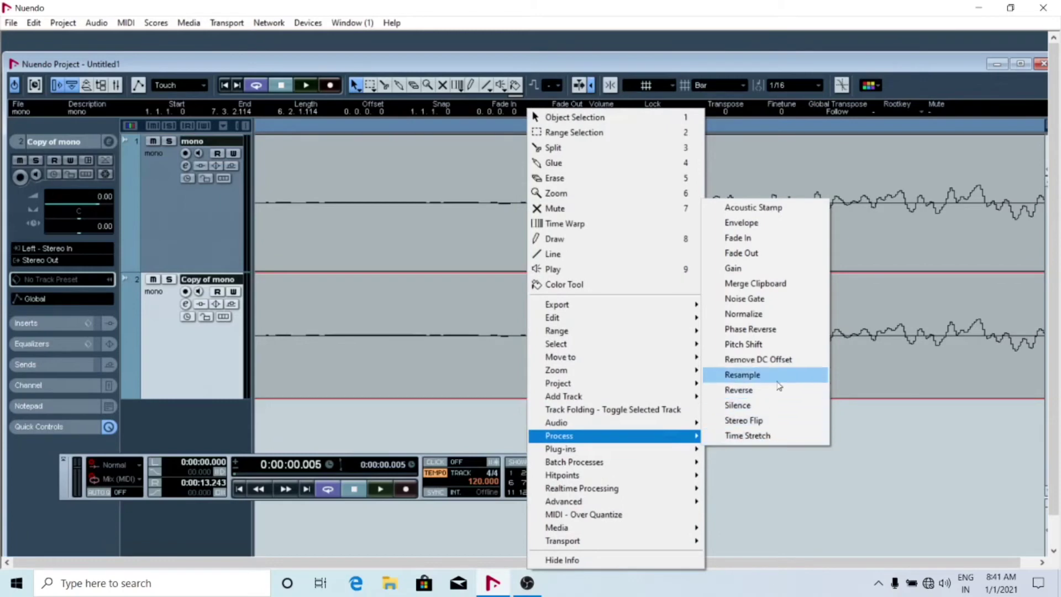
click(751, 330)
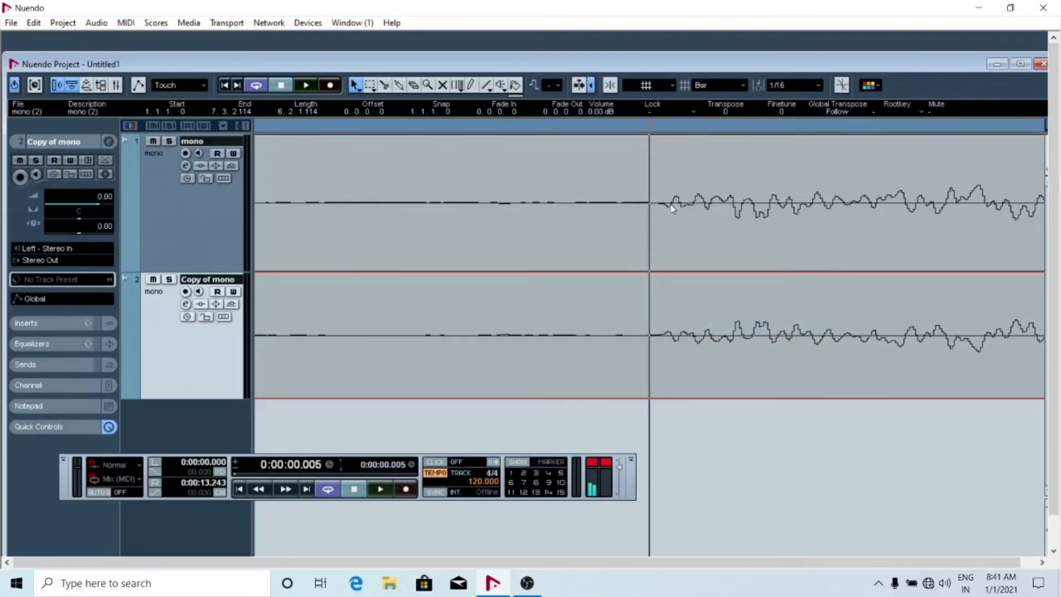
Play both tracks with the copy's phase reversed, and replay their opening from the start.
key(g)
key(g)
key(g)
key(space)
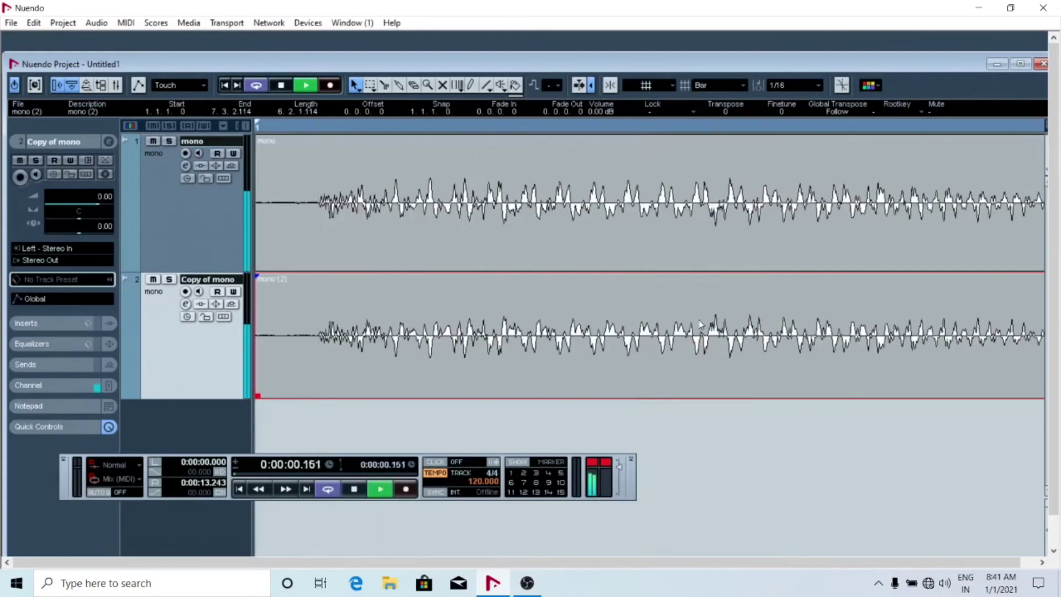
key(g)
key(h)
key(h)
key(h)
key(h)
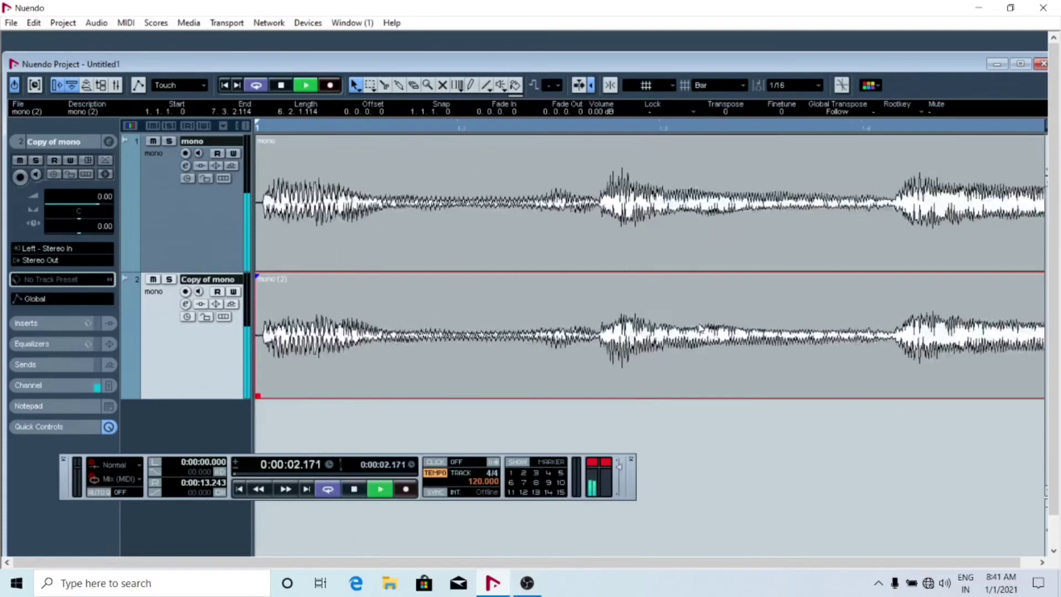
click(699, 327)
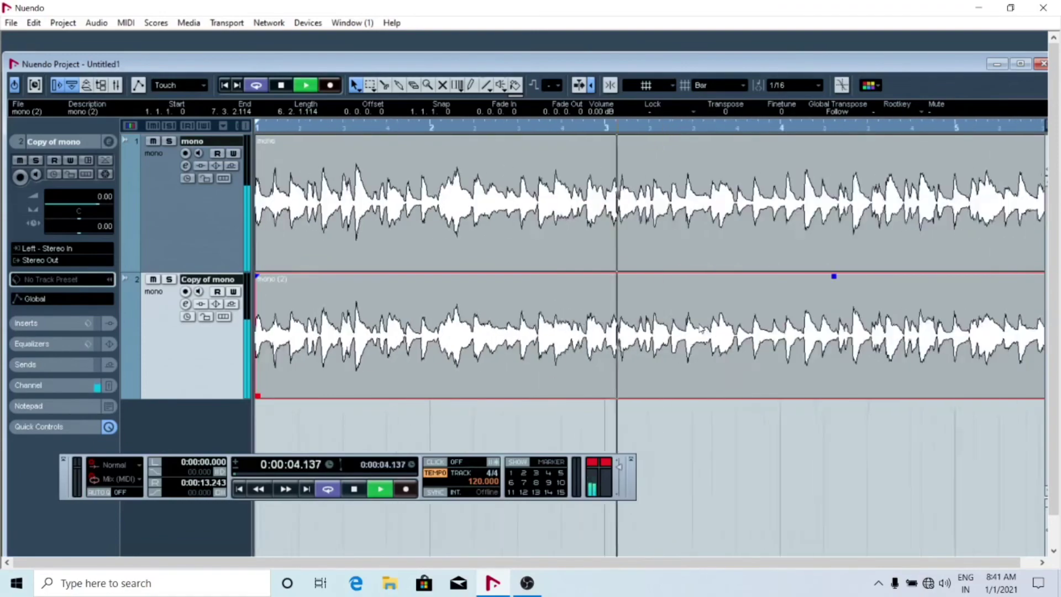
key(g)
key(g)
key(g)
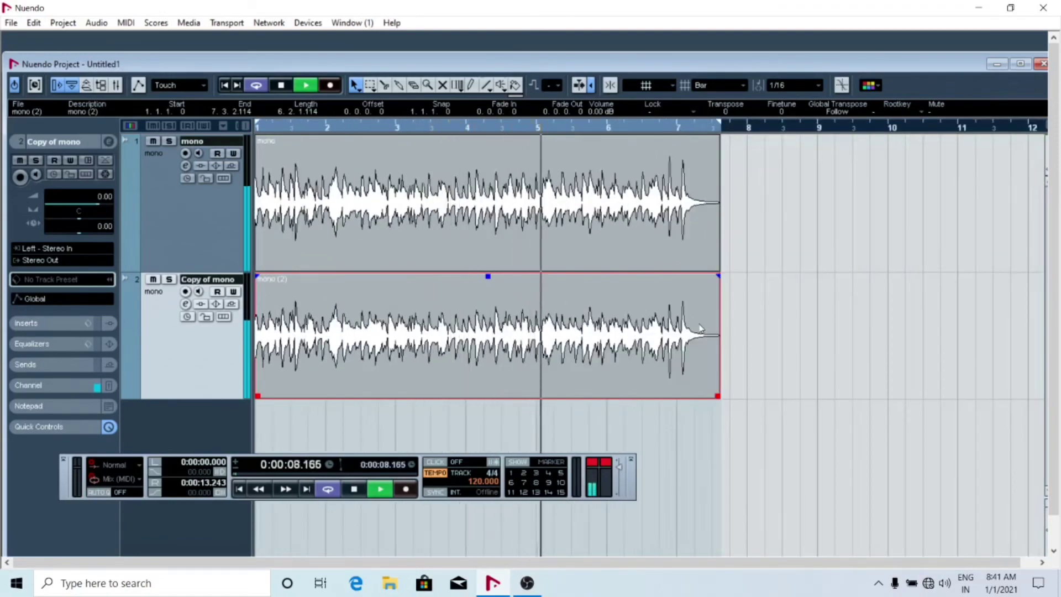
key(space)
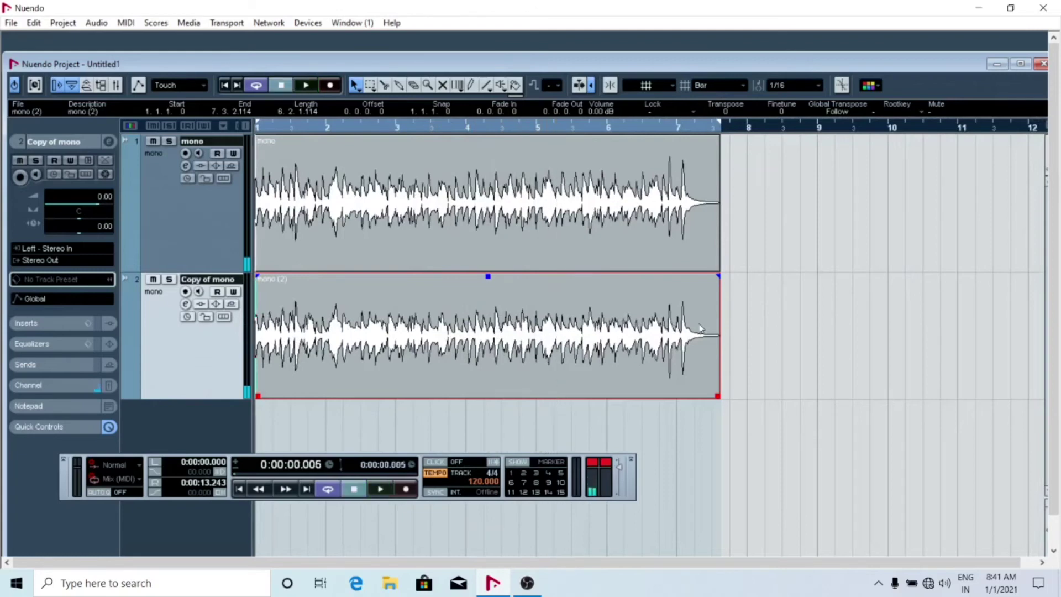
key(space)
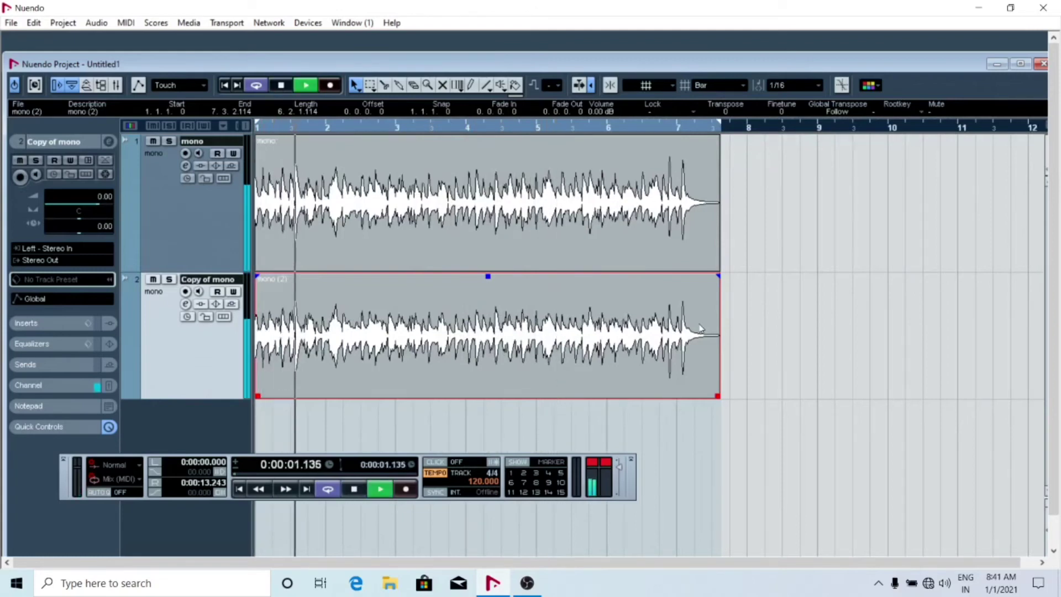
key(space)
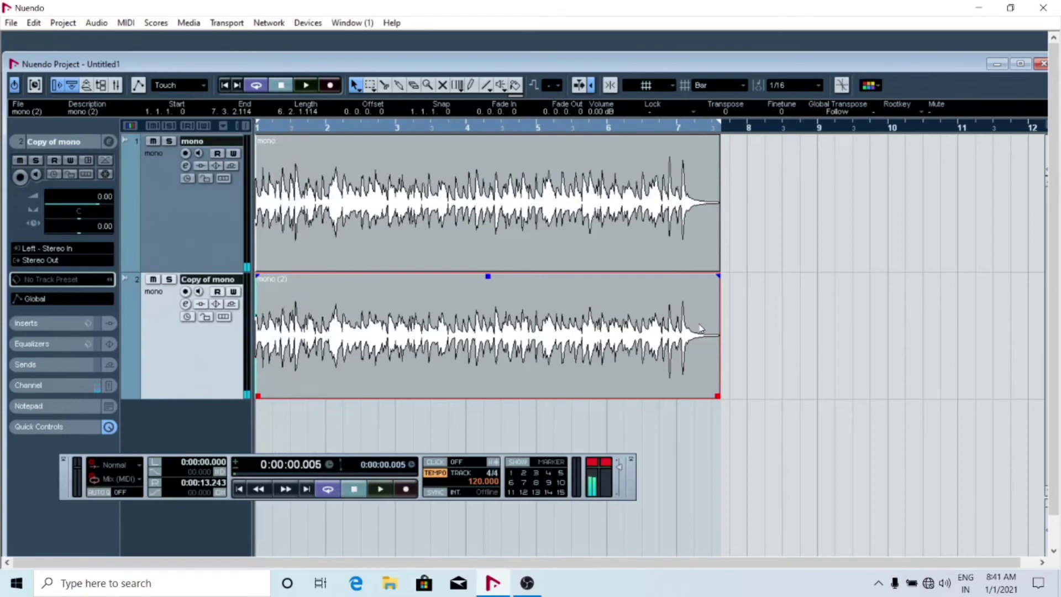
Undo the phase reversal on the copied event and play both tracks for comparison.
key(ctrl+z)
key(space)
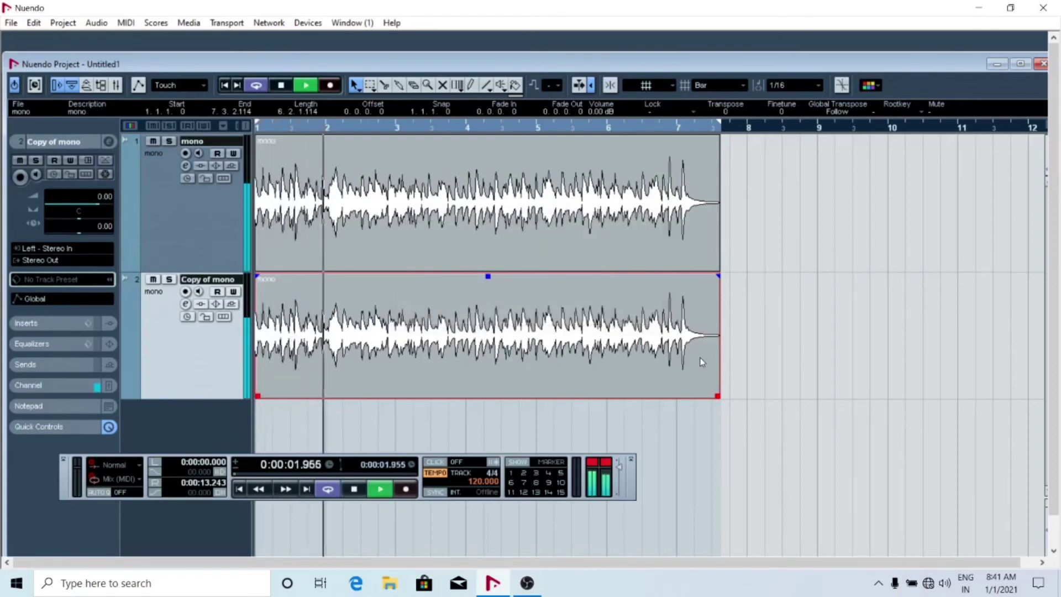
key(space)
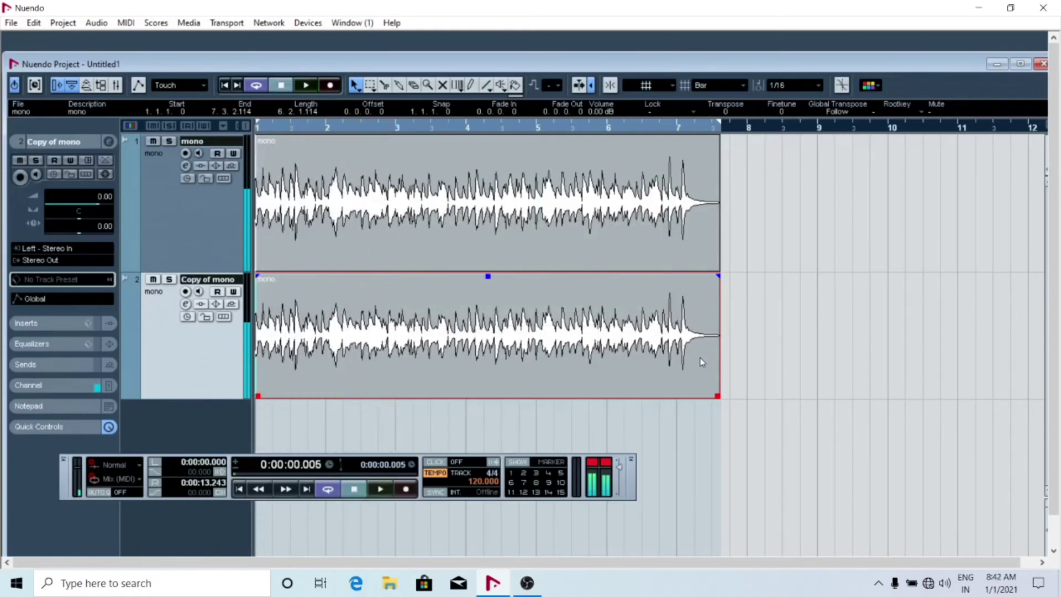